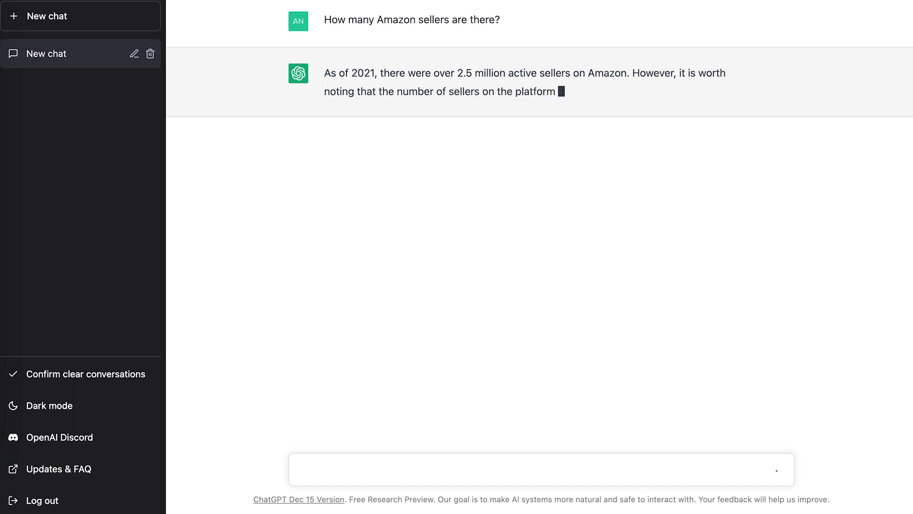
Ask ChatGPT for a short rhyming poem about Amazon's founder
{"action": "type", "text": "Write a short poem that rhymes about Jeff Bezos"}
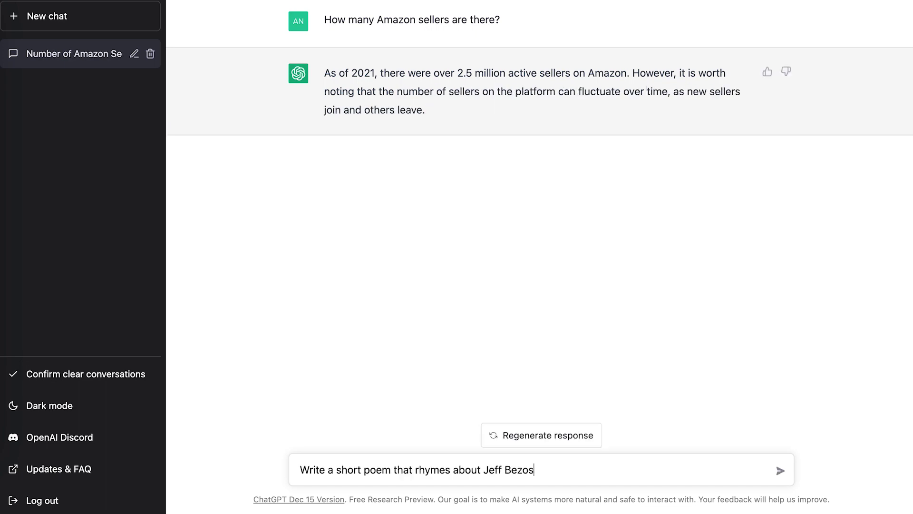
{"action": "key", "text": "Return"}
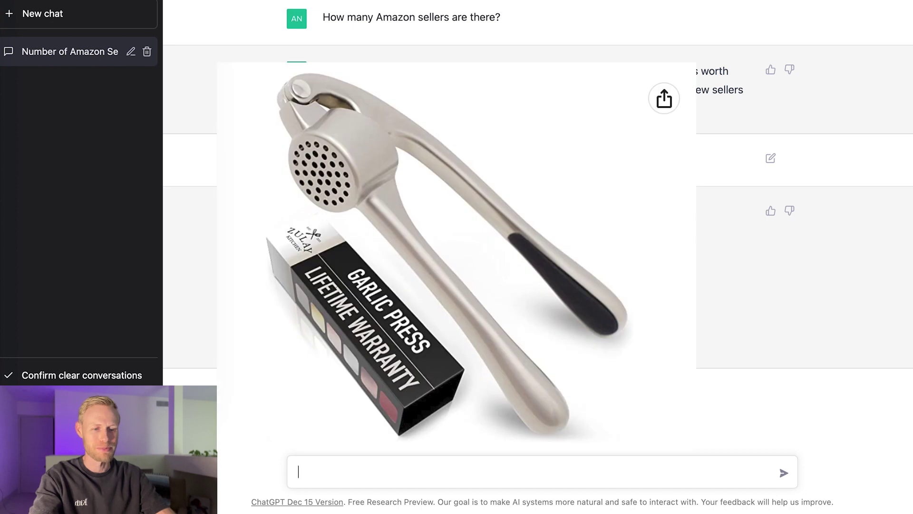
Request an Amazon garlic press title, then draft a keyword title prompt (stainless steel, mince, crush, peal, comfortable)
{"action": "type", "text": "Write an Amazon product title for a garlic press"}
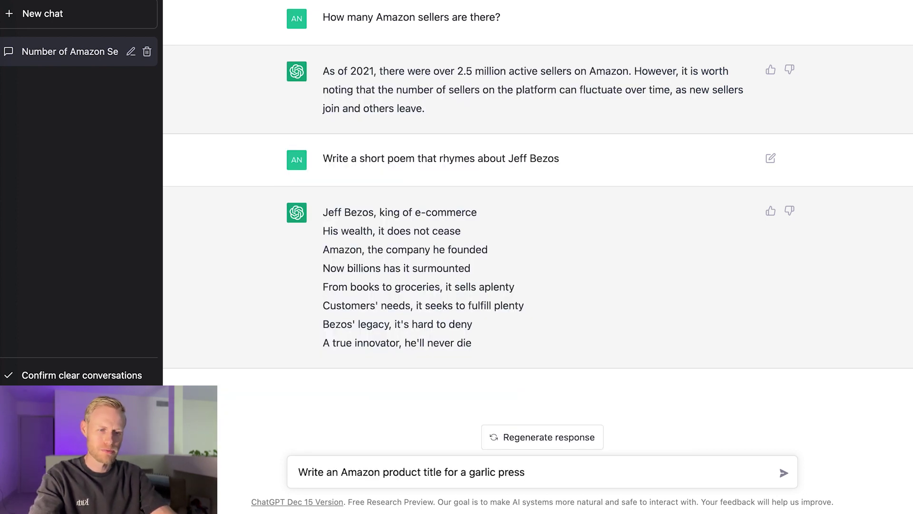
{"action": "key", "text": "Return"}
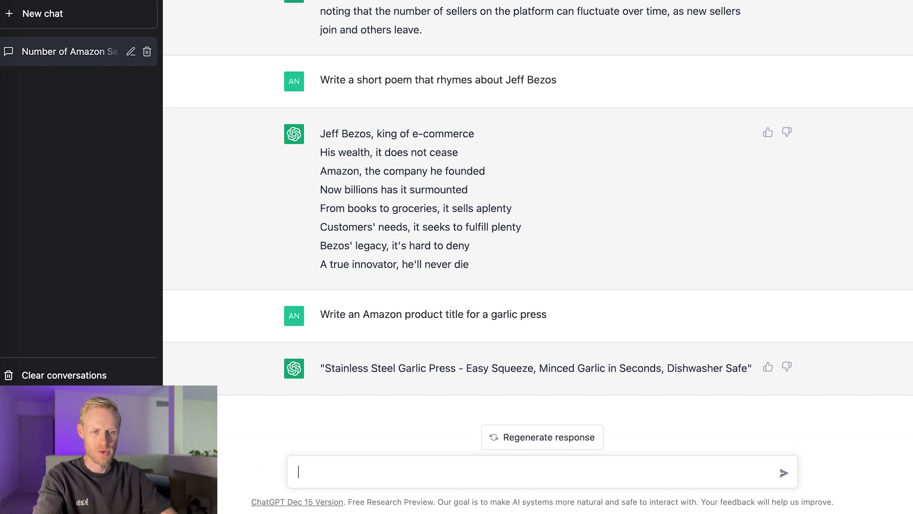
{"action": "type", "text": "Write an Amazon product title for a garlic press.  Use the keywords: <stainless steel> <mince> <crush> <peal> <comfortable>"}
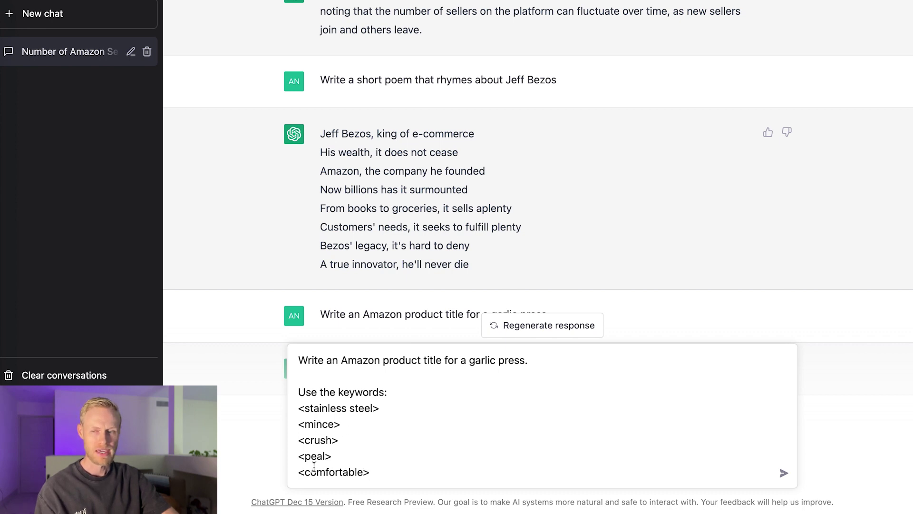
{"action": "key", "text": "Return"}
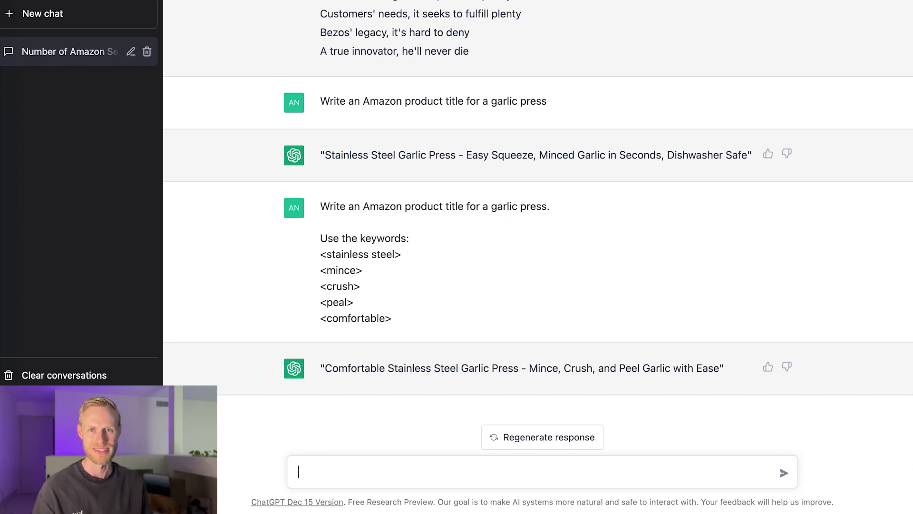
Draft a prompt turning the five features, High Quality Stainless Steel through Sleek Modern Design, into benefits
{"action": "type", "text": "High Quality Stainless Steel Easy to Clean Variety of Uses: Mince, Crush, and Peel Comfortable Handle Sleek Modern Design"}
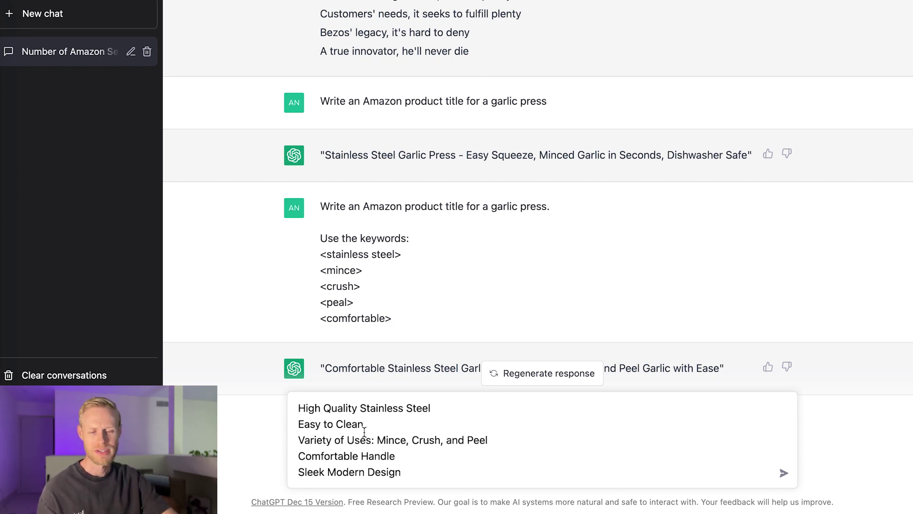
{"action": "key", "text": "ctrl+a"}
{"action": "type", "text": "Turn each of these features into benefits: - High Quality Stainless Steel - Easy to Clean - Variety of Uses: Mince, Crush, and Peel - Comfortable Handle - Sleek Modern Design"}
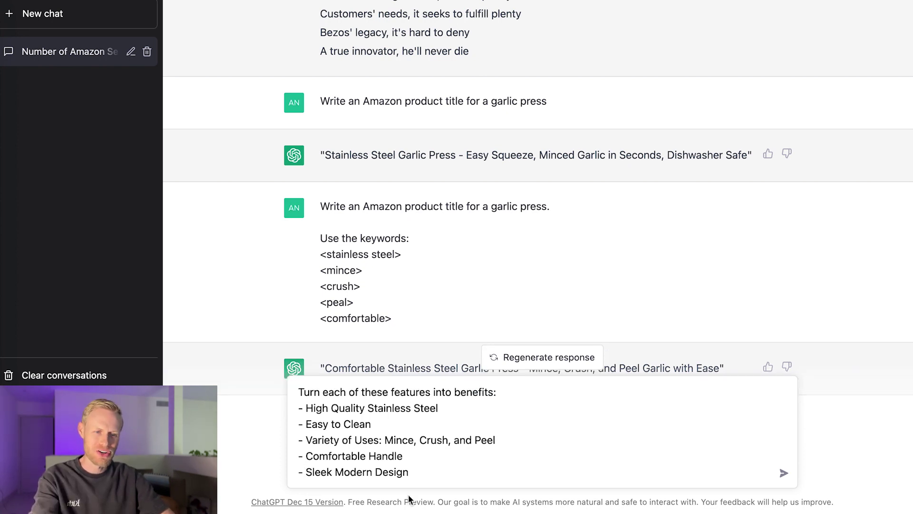
{"action": "key", "text": "alt+Left"}
{"action": "key", "text": "alt+Left"}
{"action": "key", "text": "alt+Left"}
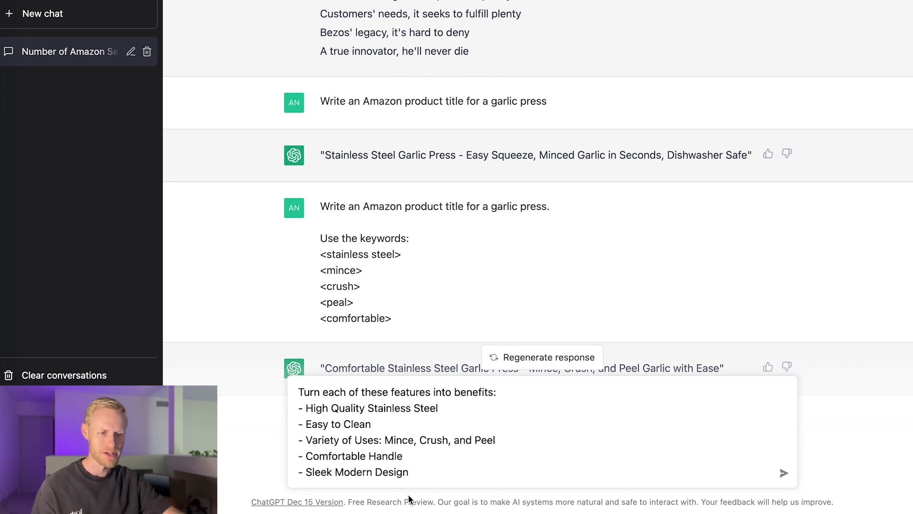
Send the features-to-benefits prompt, then regenerate for shorter benefits like 'Durable and long-lasting'
{"action": "key", "text": "Return"}
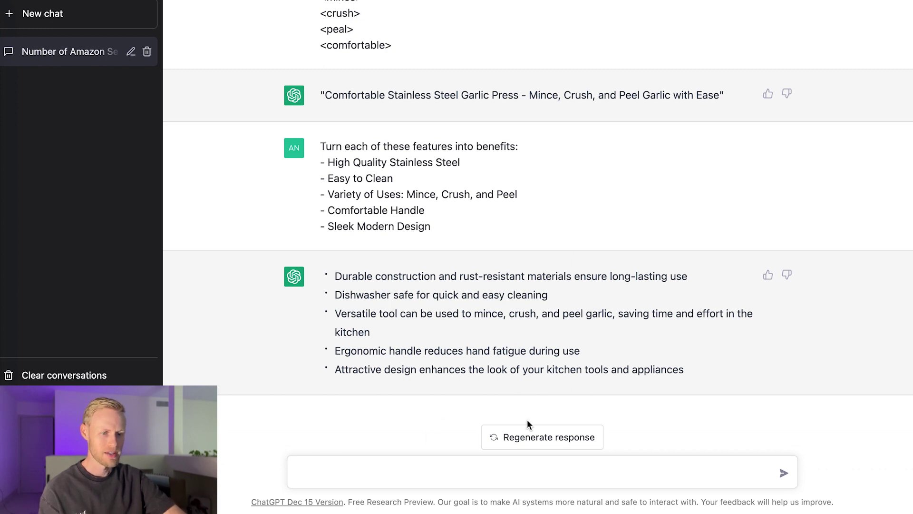
{"action": "left_click", "coordinate": [562, 444]}
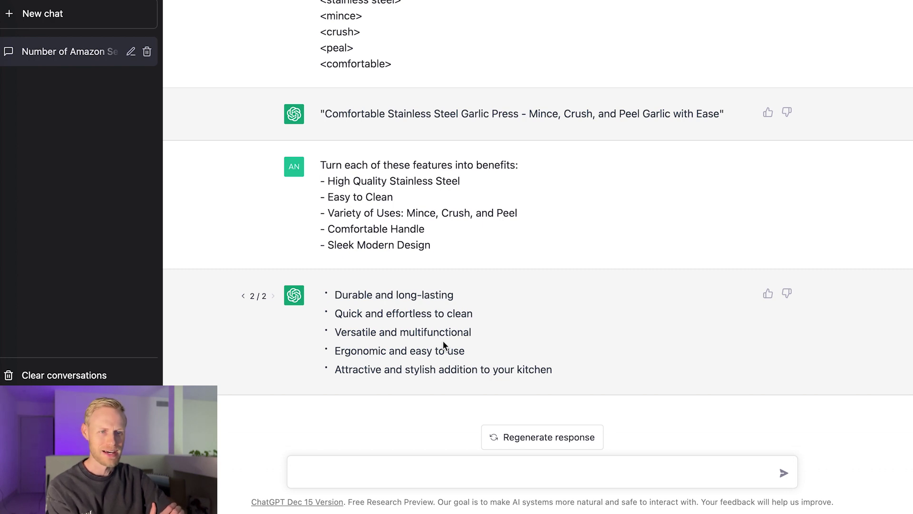
Request feature-and-benefit bullet points, then draft 'Expand on this: Made from Stainless Steal. Durable and long lasting.'
{"action": "type", "text": "Turn each of these points into bullet points: - High Quality Stainless Steel - Easy to Clean - Variety of Uses: Mince, Crush, and Peel - Comfortable Handle - Sleek Modern Design"}
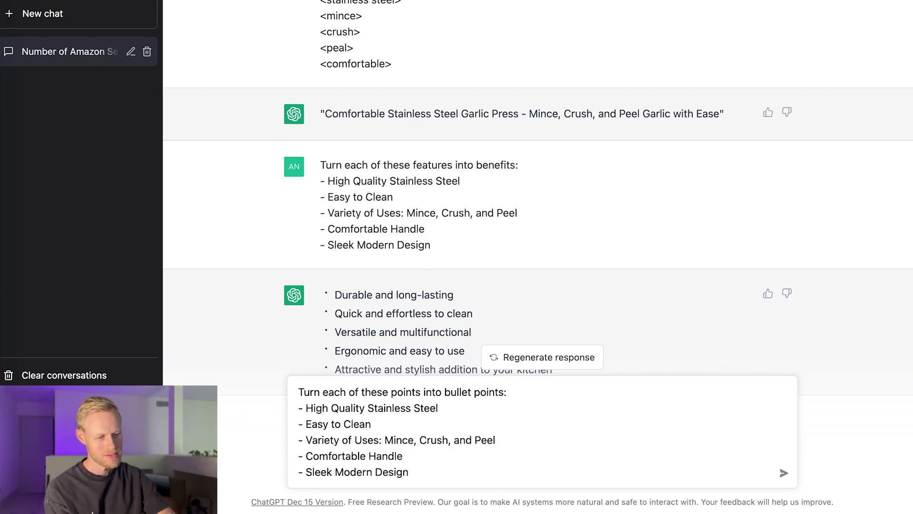
{"action": "key", "text": "Return"}
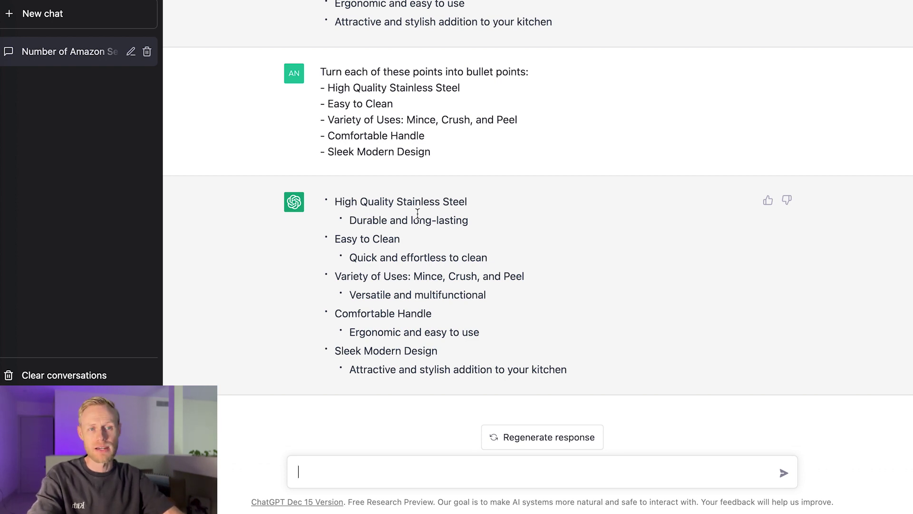
{"action": "type", "text": "Expand on this: Made from Stainless Steal. Durable and long lasting."}
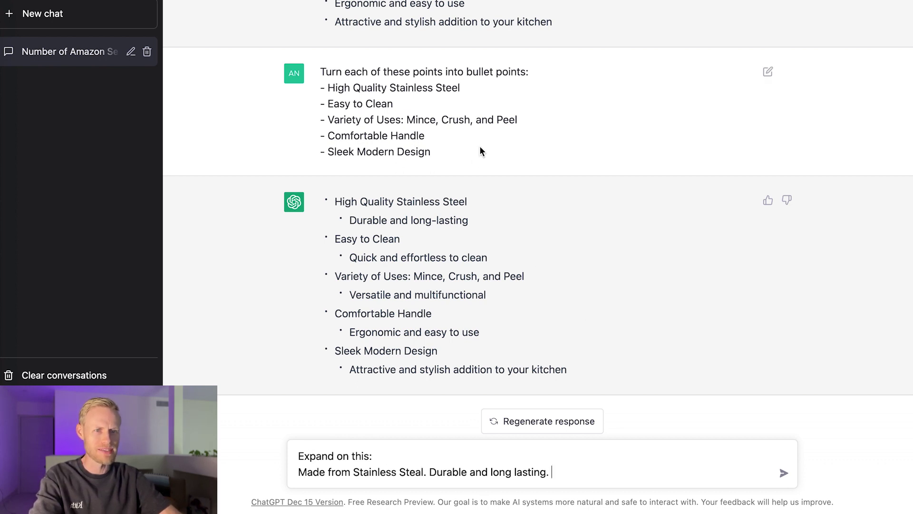
Send the request to expand the stainless steel bullet point
{"action": "scroll", "coordinate": [445, 94], "scroll_direction": "up", "scroll_amount": 3}
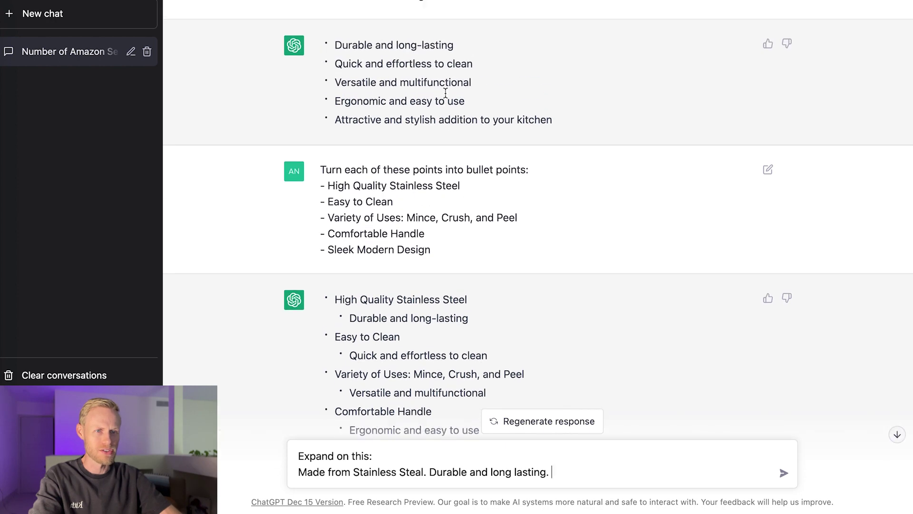
{"action": "scroll", "coordinate": [435, 204], "scroll_direction": "down", "scroll_amount": 3}
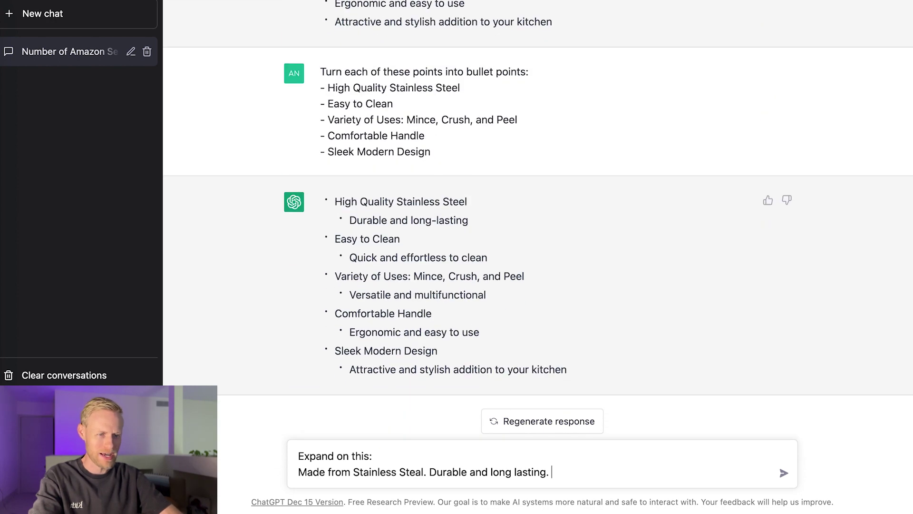
{"action": "key", "text": "Return"}
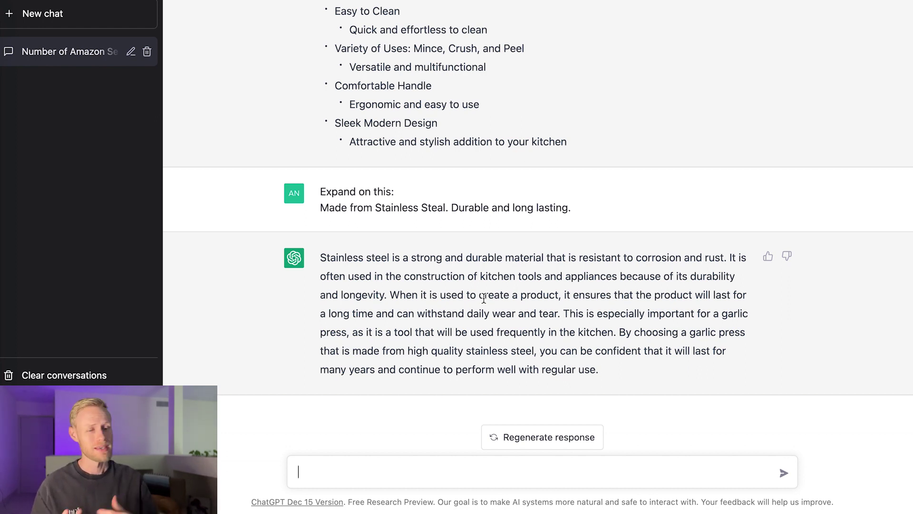
Get the comfortable-handle point expanded, then rewritten in a more creative way
{"action": "type", "text": "Expand on this: Comfortable Handle. Ergonomic and easy to use."}
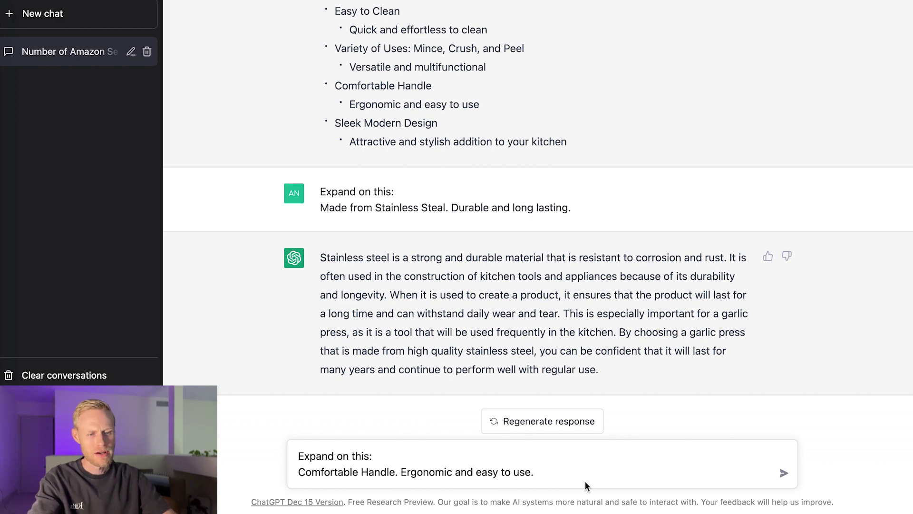
{"action": "key", "text": "Return"}
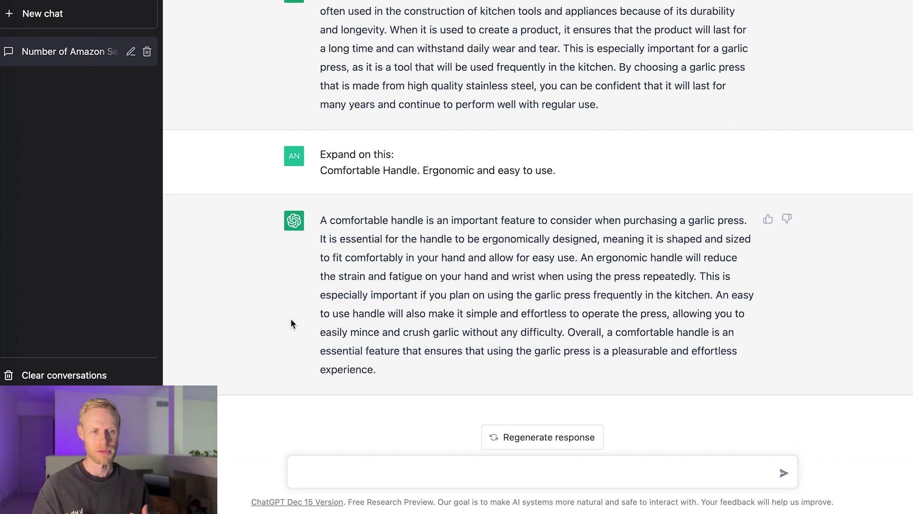
{"action": "type", "text": "Rewrite this in a more creative way: A comfortable handle is an important feature to consider when purchasing a garlic press. It is essential for the handle to be ergonomically designed, meaning it is shaped and sized to fit comfortably in your hand and allow for easy use. An ergonomic handle will reduce the strain and fatigue on your hand and wrist when using the press repeatedly. This is especially important if you plan on using the garlic press frequently in the kitchen. An easy to use handle will also make it simple and effortless to operate the press, allowing you to easily mince and crush garlic without any difficulty. Overall, a comfortable handle is an essential feature that ensures that using the garlic press is a pleasurable and effortless experience."}
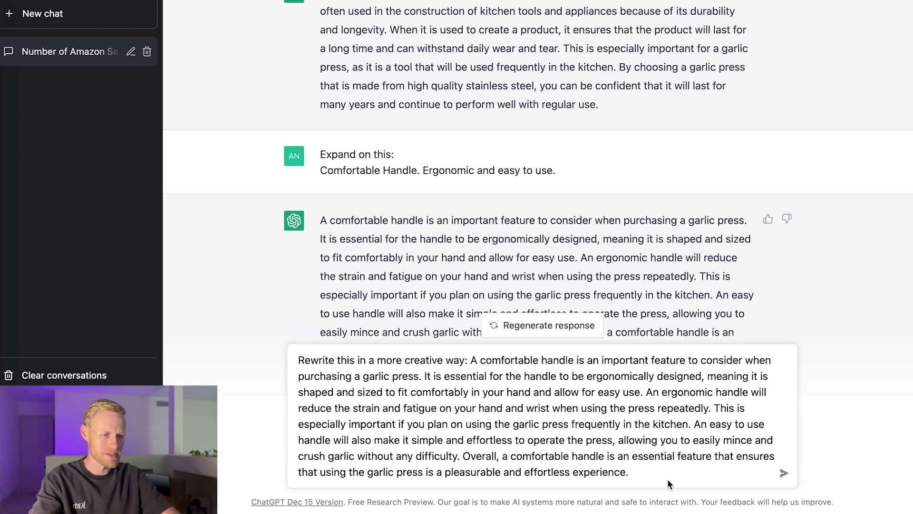
{"action": "key", "text": "Return"}
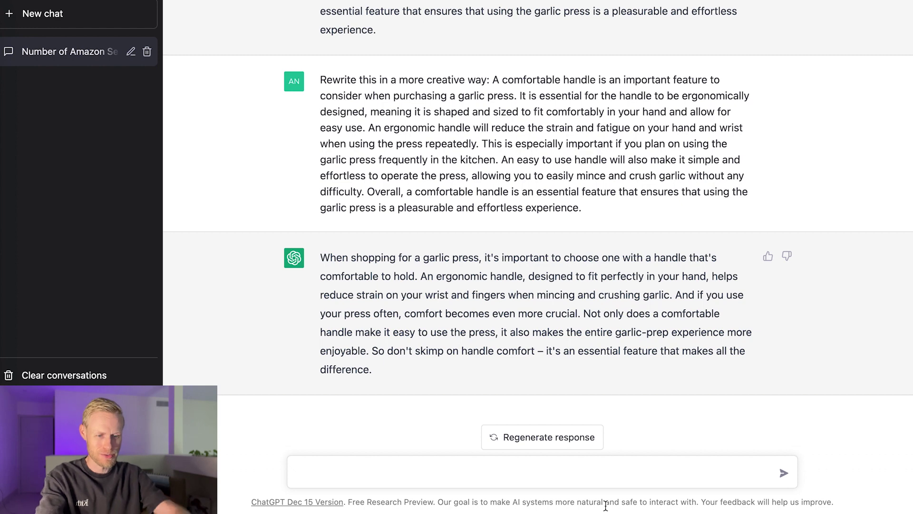
Send 'Rewrite this in a way that would convince someone to buy a garlic press:' with the handle text
{"action": "type", "text": "Rewrite this in a way that would convince someone to buy a garlic press: When shopping for a garlic press, it's important to choose one with a handle that's comfortable to hold. An ergonomic handle, designed to fit perfectly in your hand, helps reduce strain on your wrist and fingers when mincing and crushing garlic. And if you use your press often, comfort becomes even more crucial. Not only does a comfortable handle make it easy to use the press, it also makes the entire garlic-prep experience more enjoyable. So don't skimp on handle comfort – it's an essential feature that makes all the difference."}
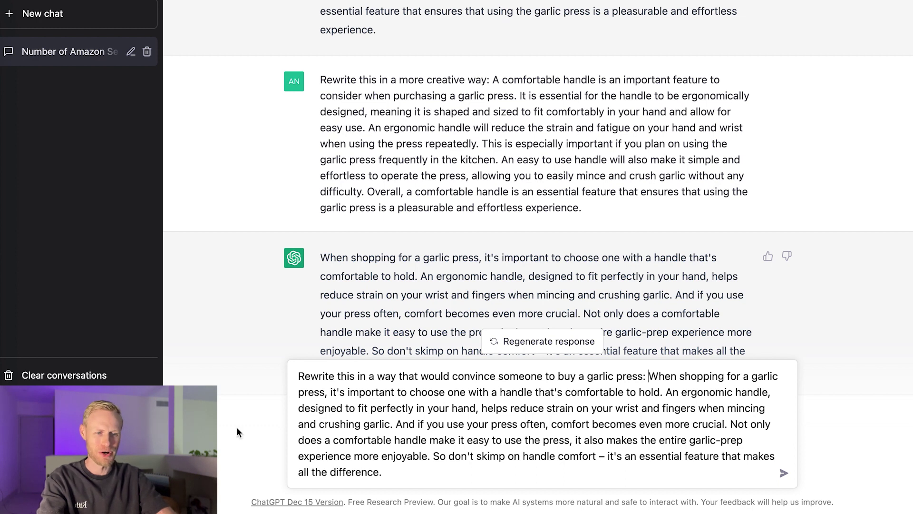
{"action": "left_click", "coordinate": [389, 467]}
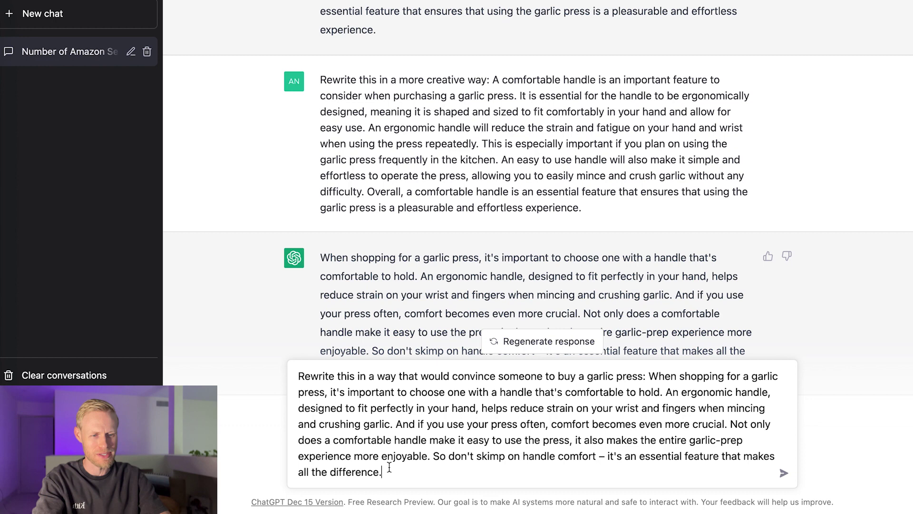
{"action": "key", "text": "Return"}
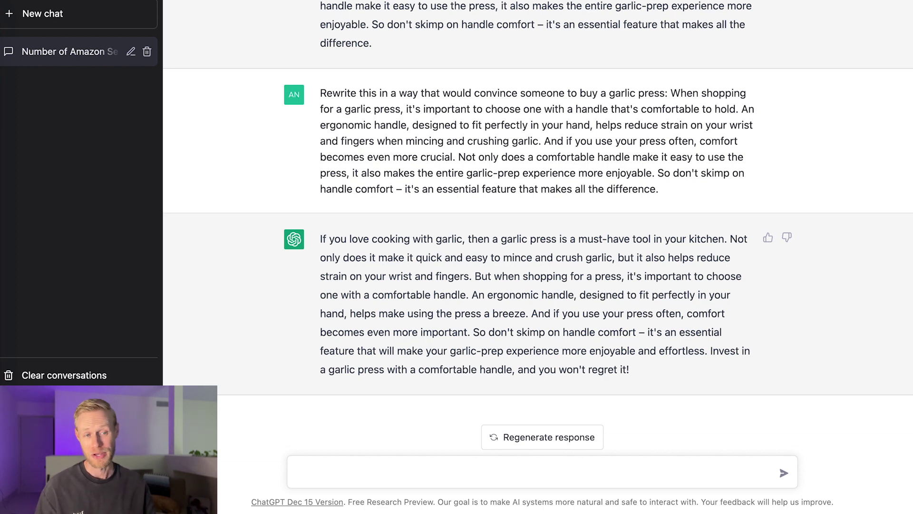
Send 'Rewrite this to make it shorter:' with the persuasive handle paragraph
{"action": "type", "text": "Rewrite this to make it shorter: If you love cooking with garlic, then a garlic press is a must-have tool in your kitchen. Not only does it make it quick and easy to mince and crush garlic, but it also helps reduce strain on your wrist and fingers. But when shopping for a press, it's important to choose one with a comfortable handle. An ergonomic handle, designed to fit perfectly in your hand, helps make using the press a breeze. And if you use your press often, comfort becomes even more important. So don't skimp on handle comfort – it's an essential feature that will make your garlic-prep experience more enjoyable and effortless. Invest in a garlic press with a comfortable handle, and you won't regret it!"}
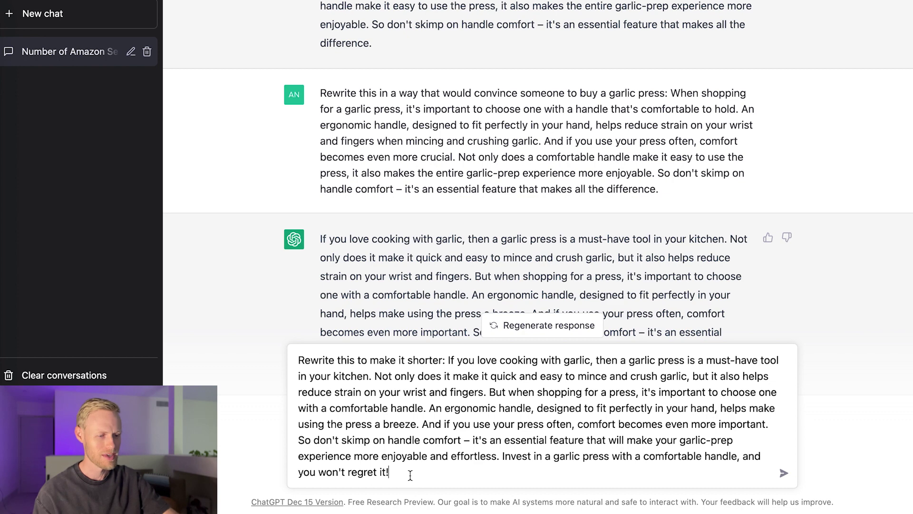
{"action": "key", "text": "Return"}
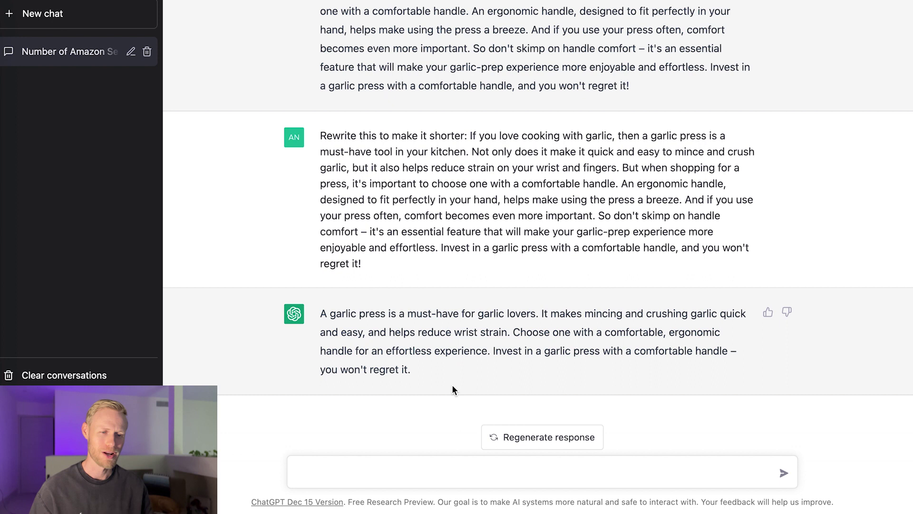
Send 'Write an Amazon product description for a stainless steel garlic press.'
{"action": "type", "text": "Write a product description for a stainless steel garlic press."}
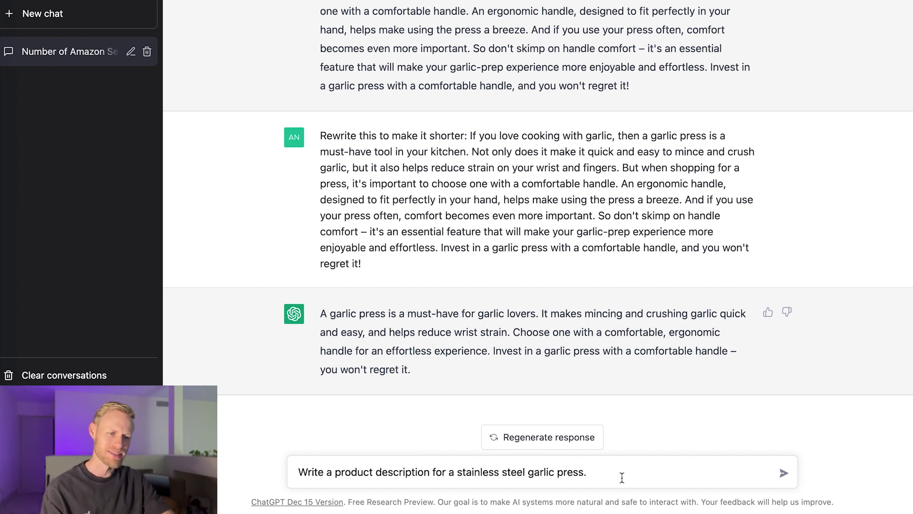
{"action": "key", "text": "Return"}
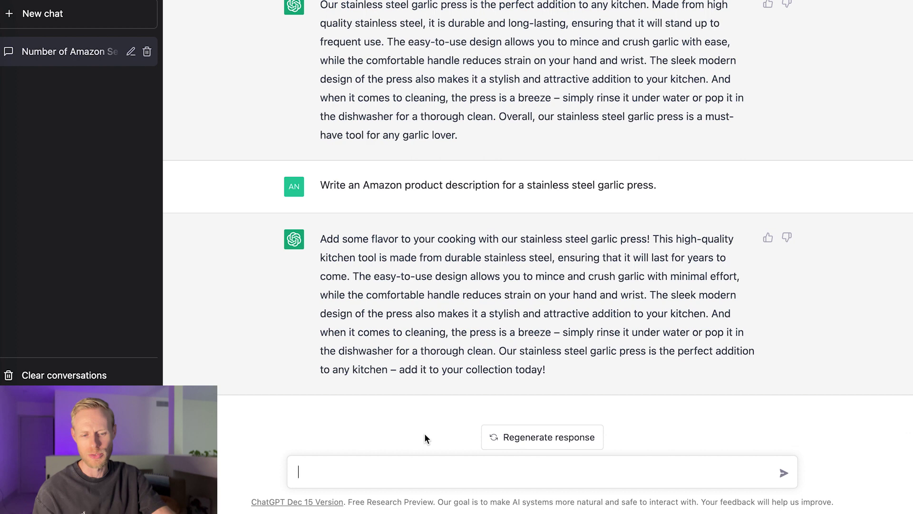
Send 'Expand on the previous content.' and review the three-paragraph expanded description
{"action": "type", "text": "Expand on the previous content."}
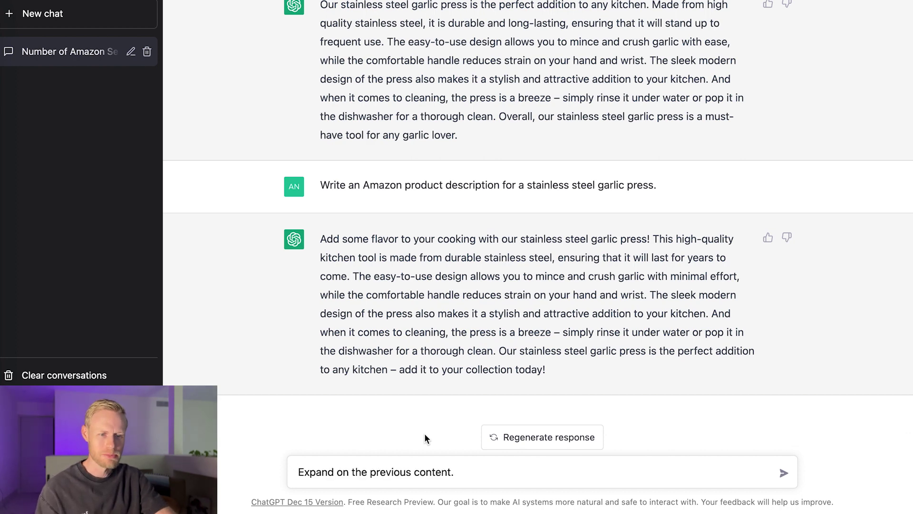
{"action": "key", "text": "Return"}
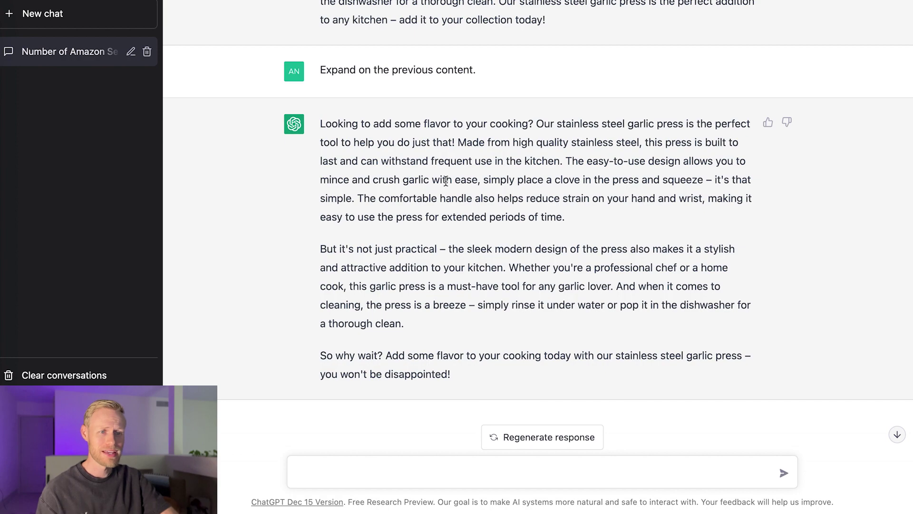
{"action": "scroll", "coordinate": [441, 174], "scroll_direction": "up", "scroll_amount": 2}
{"action": "scroll", "coordinate": [442, 174], "scroll_direction": "up", "scroll_amount": 2}
{"action": "scroll", "coordinate": [440, 173], "scroll_direction": "down", "scroll_amount": 4}
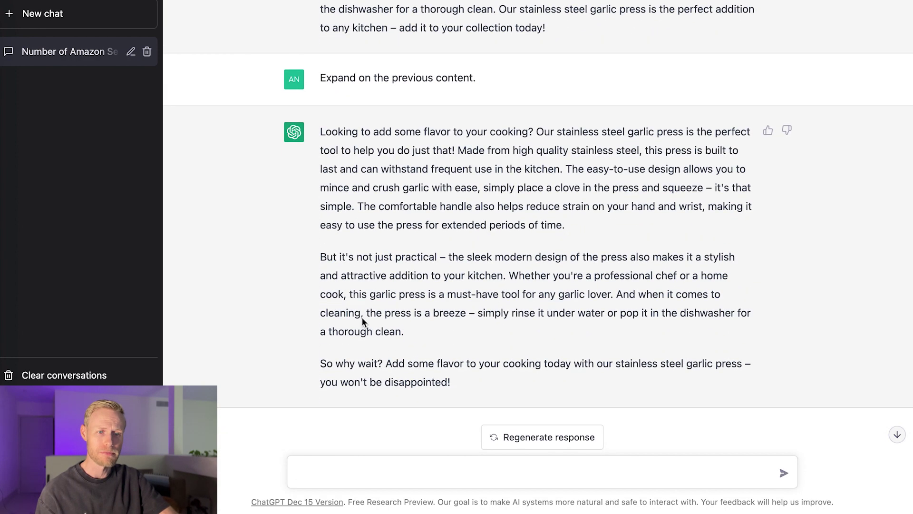
{"action": "scroll", "coordinate": [429, 268], "scroll_direction": "up", "scroll_amount": 3}
{"action": "scroll", "coordinate": [429, 267], "scroll_direction": "down", "scroll_amount": 3}
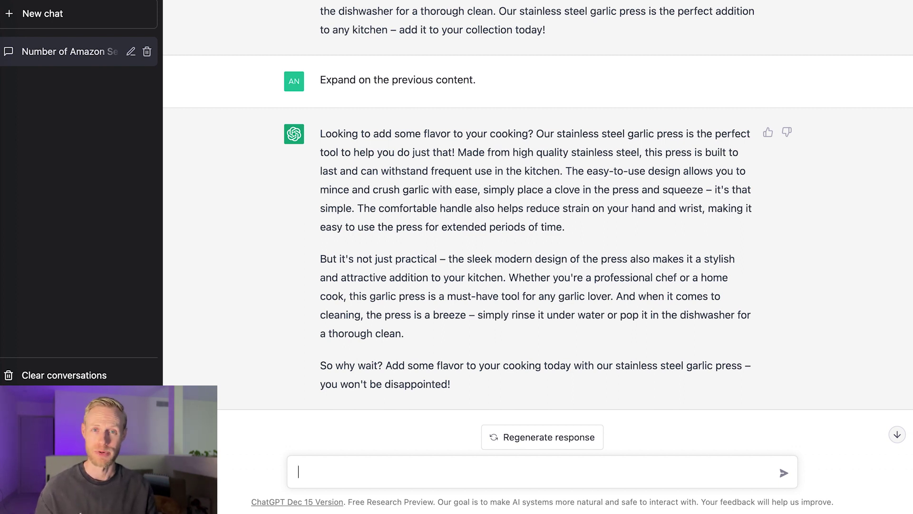
Ask ChatGPT what buyers look for in a garlic press, getting six factors from Durability to Price
{"action": "type", "text": "What are some of the main things people look for when buying a garlic press?"}
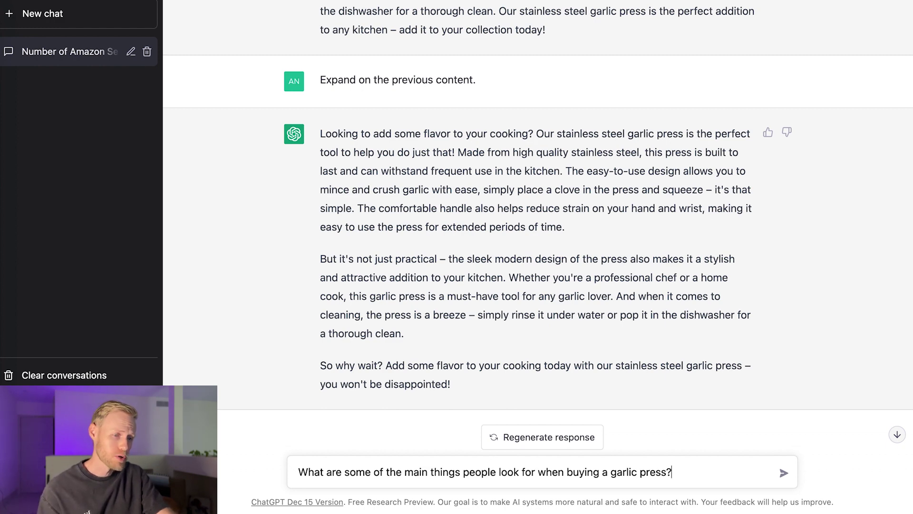
{"action": "key", "text": "Return"}
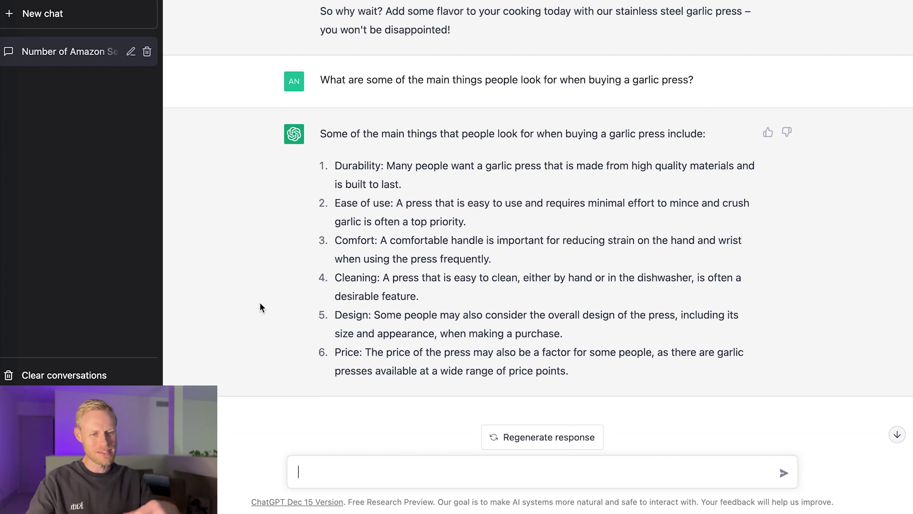
Ask 'Who is the target market for a garlic press?' to get chefs, home cooks and garlic lovers
{"action": "type", "text": "W"}
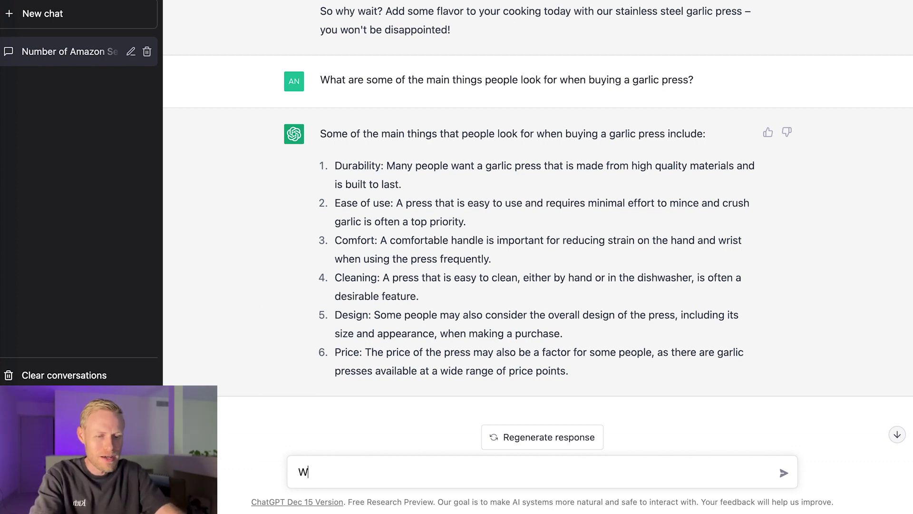
{"action": "type", "text": "ho is the "}
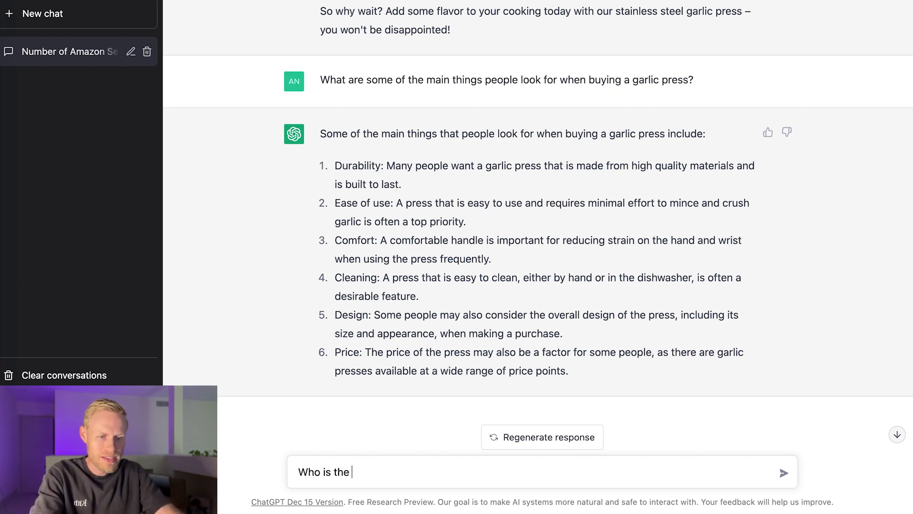
{"action": "type", "text": "target marke"}
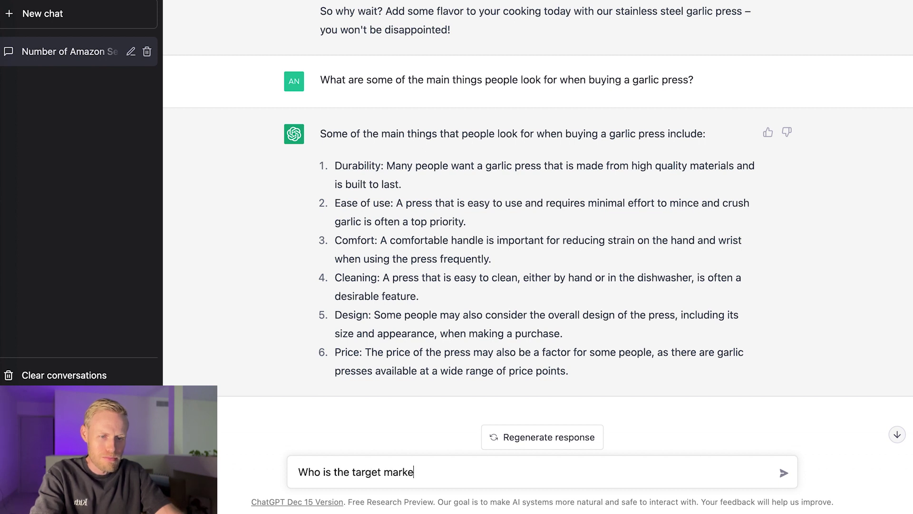
{"action": "type", "text": "t for a garlic press"}
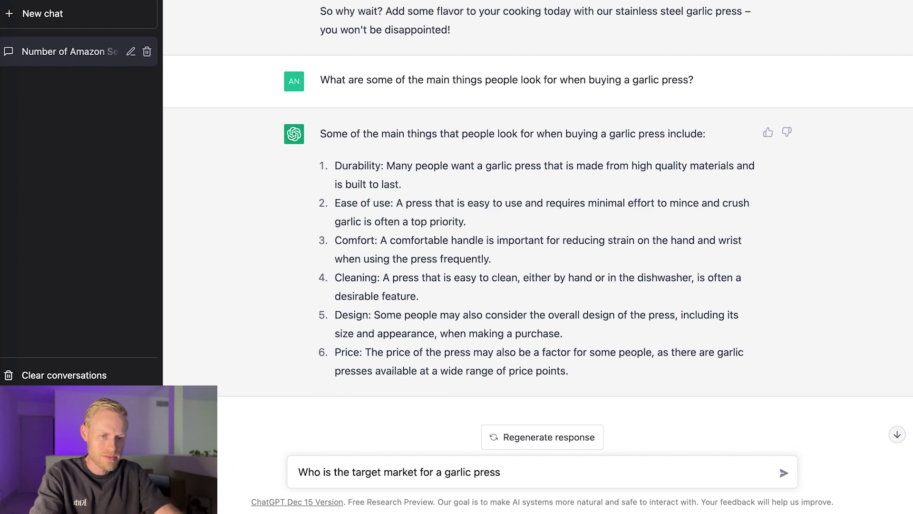
{"action": "type", "text": "?"}
{"action": "key", "text": "Return"}
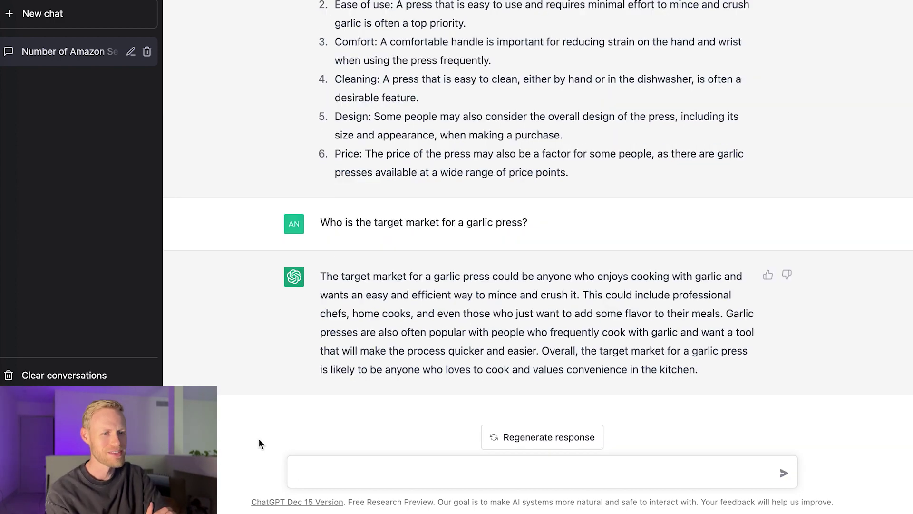